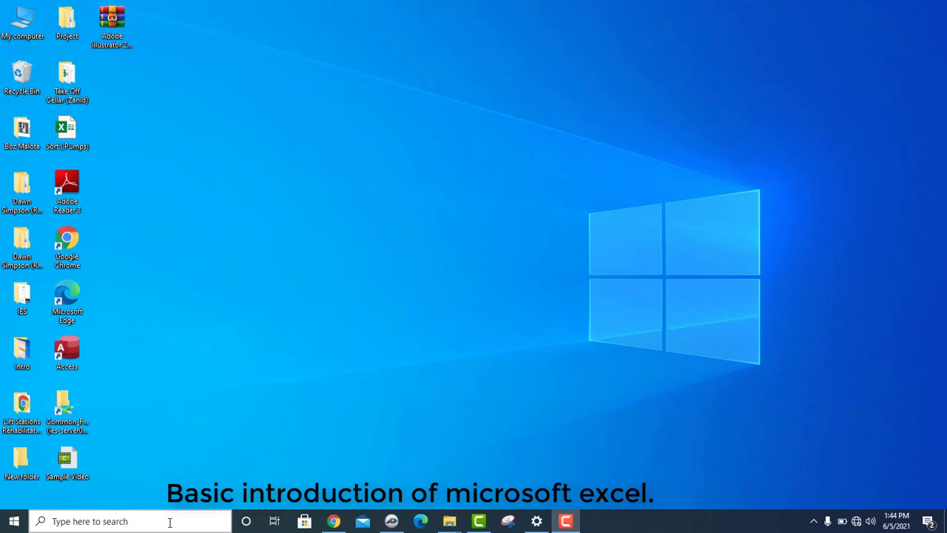
Step: Search Windows for 'Excel' and launch the Excel app from the results
click(169, 521)
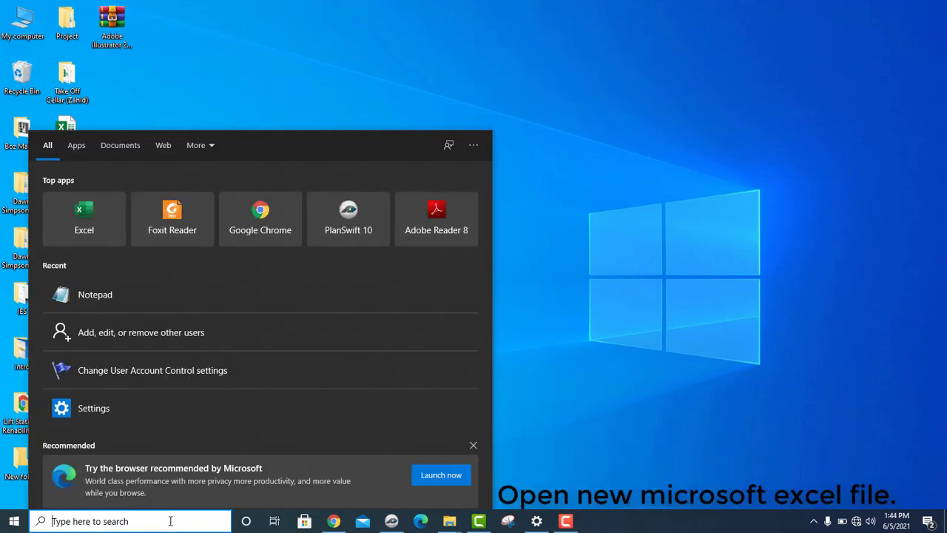
text(E)
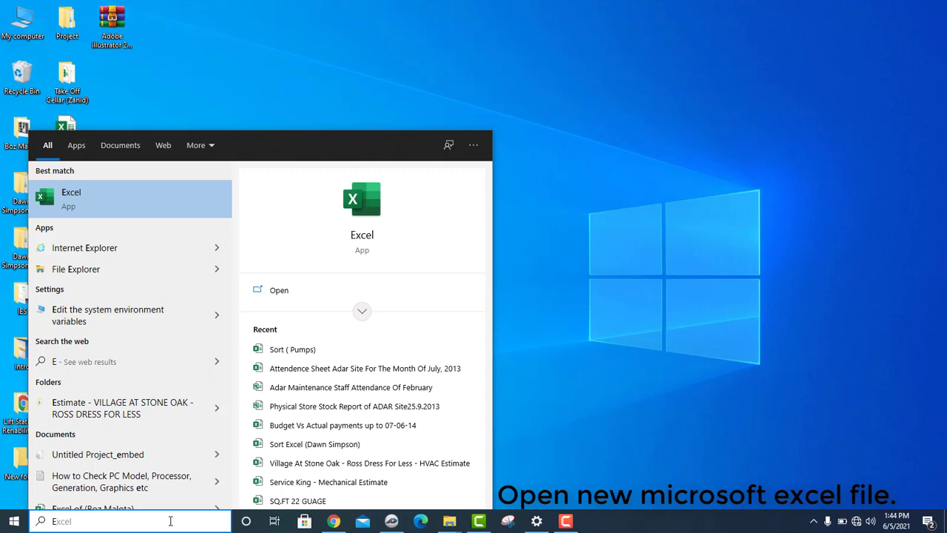
text(xce)
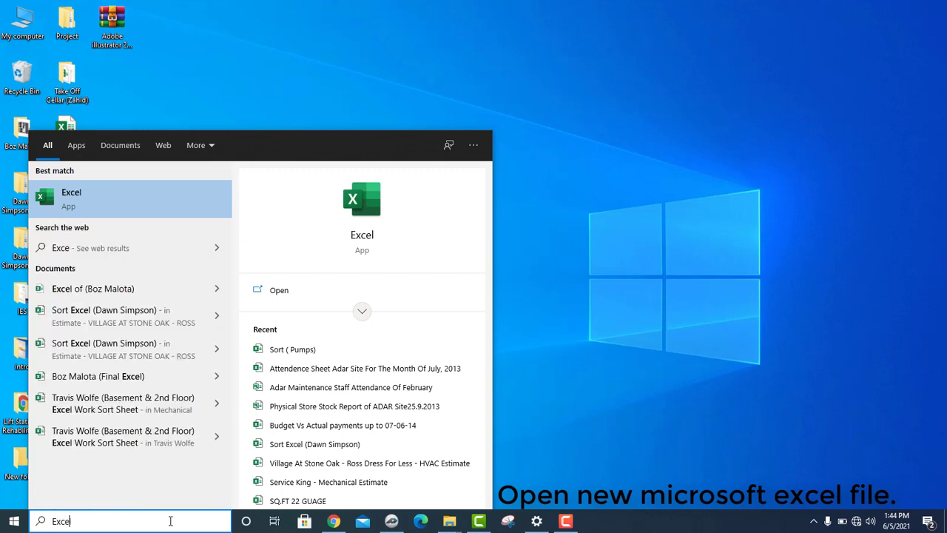
text(l)
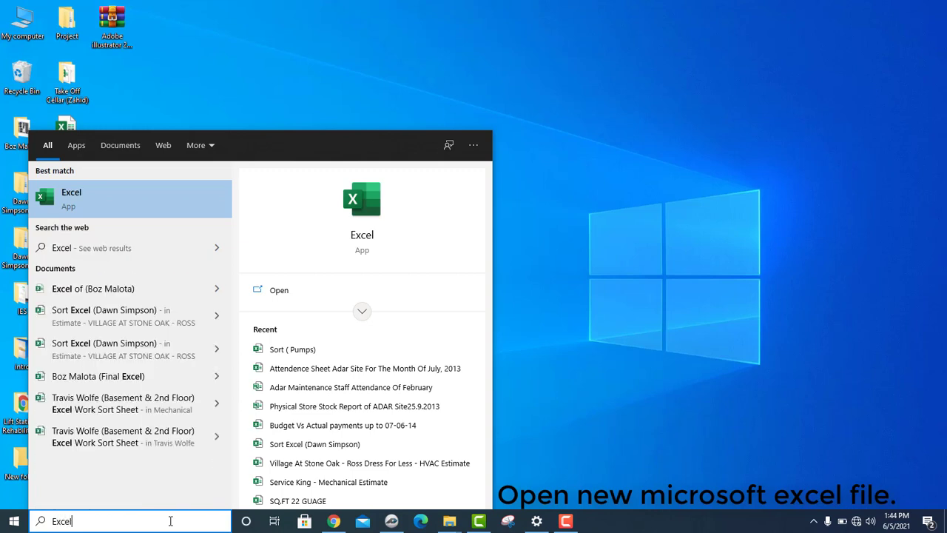
click(362, 199)
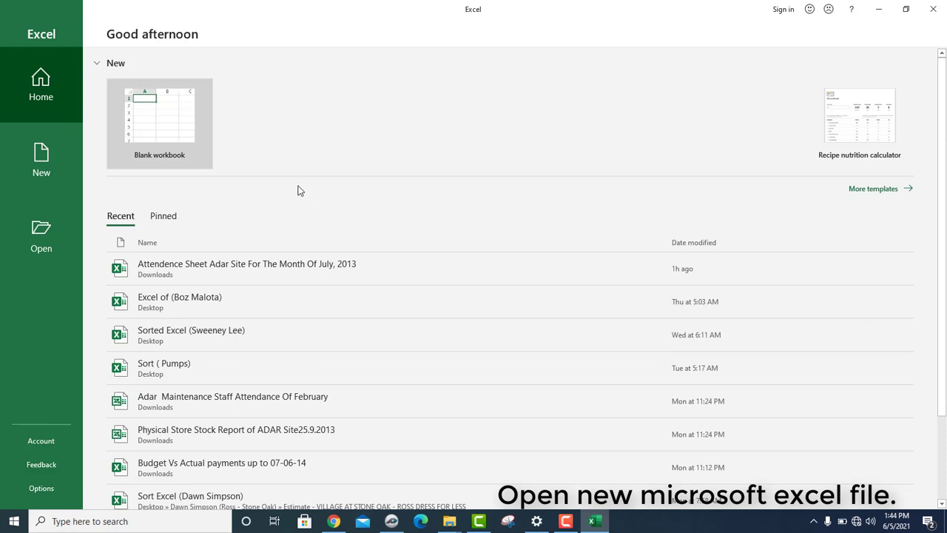
Step: Create a blank workbook and close Document Recovery, choosing to view those files later
click(143, 129)
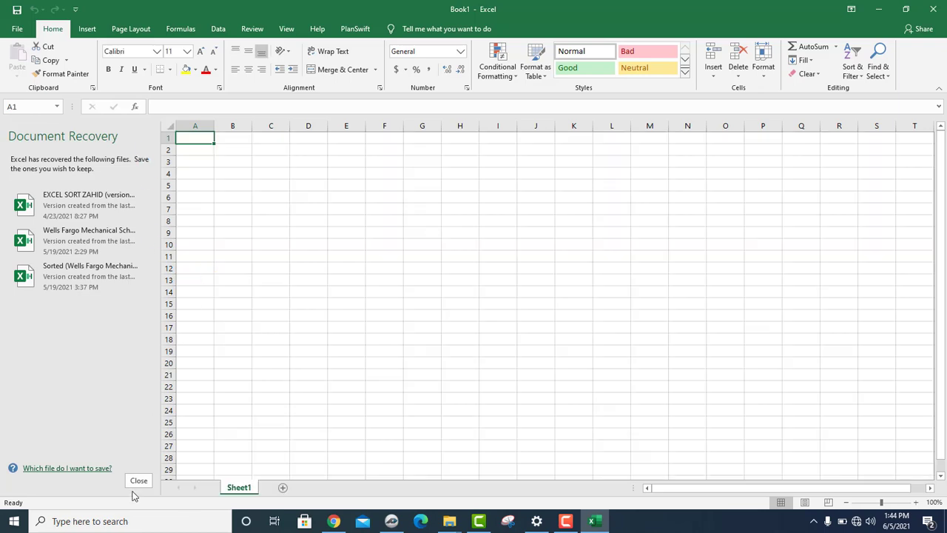
click(136, 486)
click(196, 156)
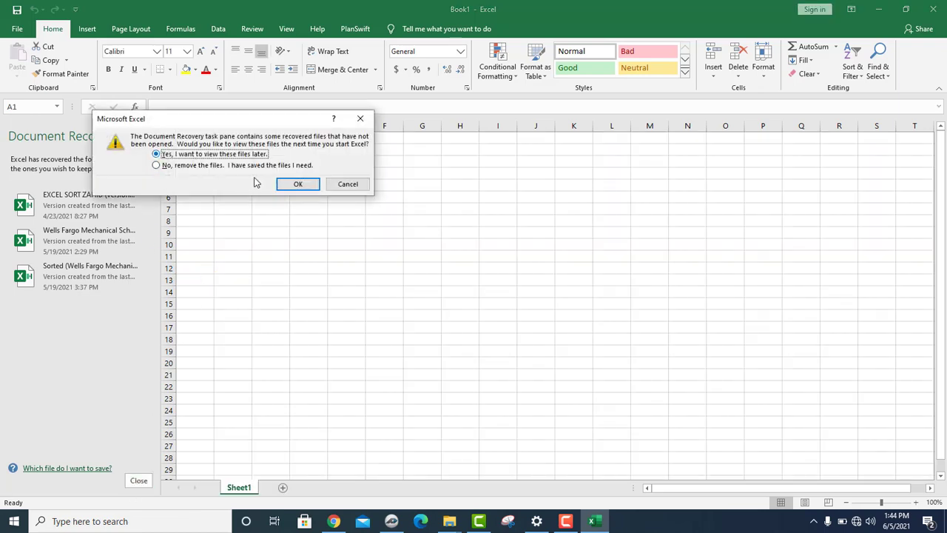
click(311, 188)
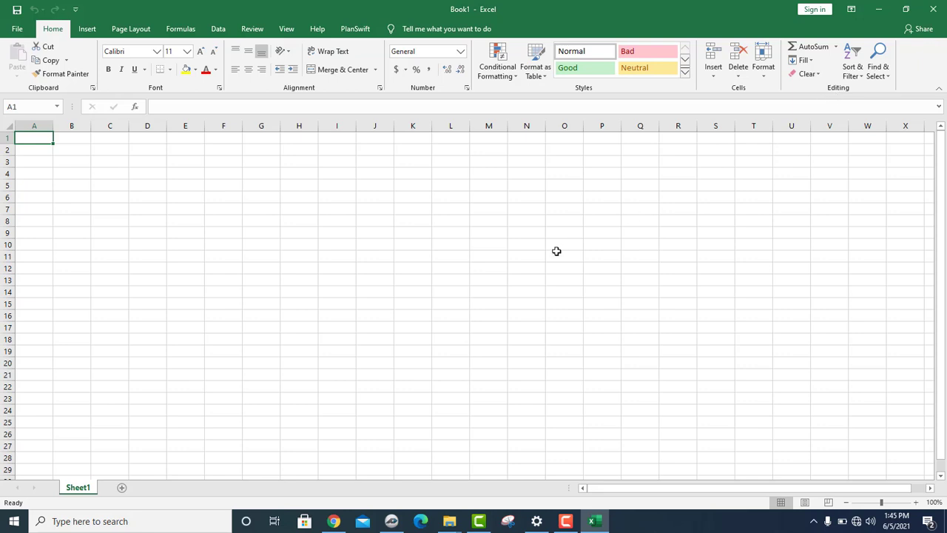
Step: Save the workbook to the Desktop, replacing Book1 with the file name 'School Date'
click(18, 30)
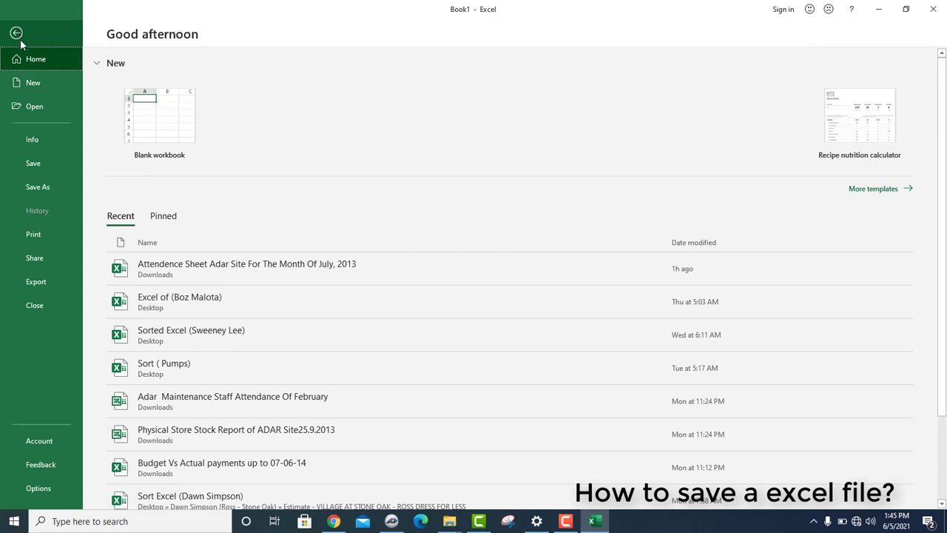
click(27, 164)
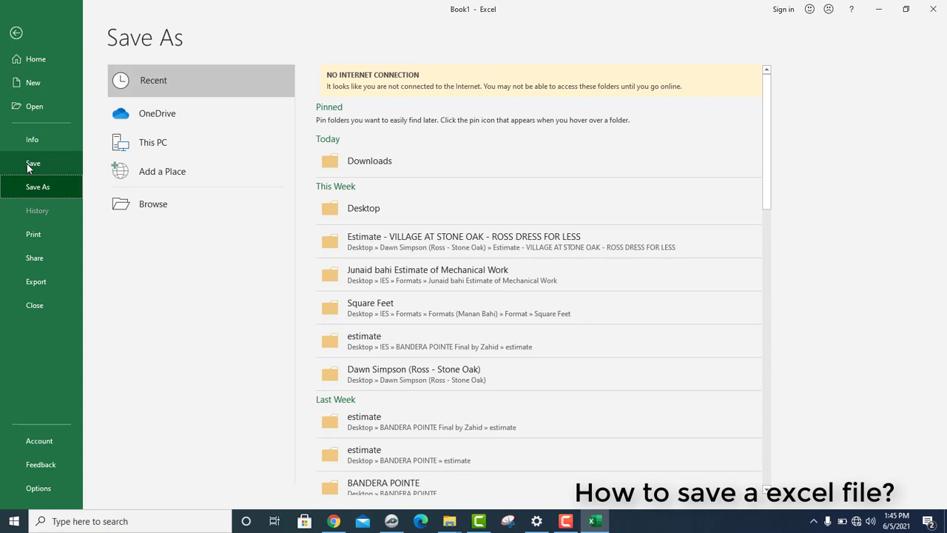
click(364, 201)
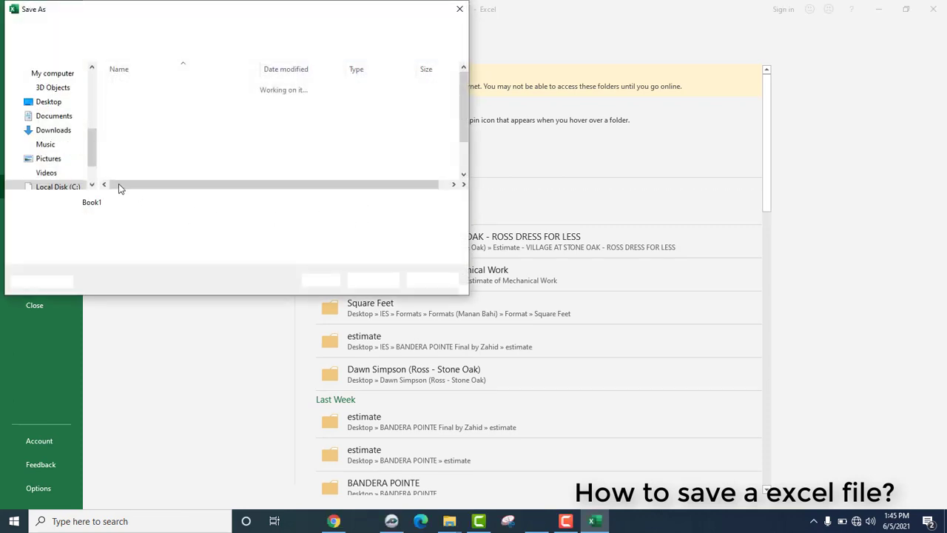
click(125, 203)
drag(126, 205, 78, 197)
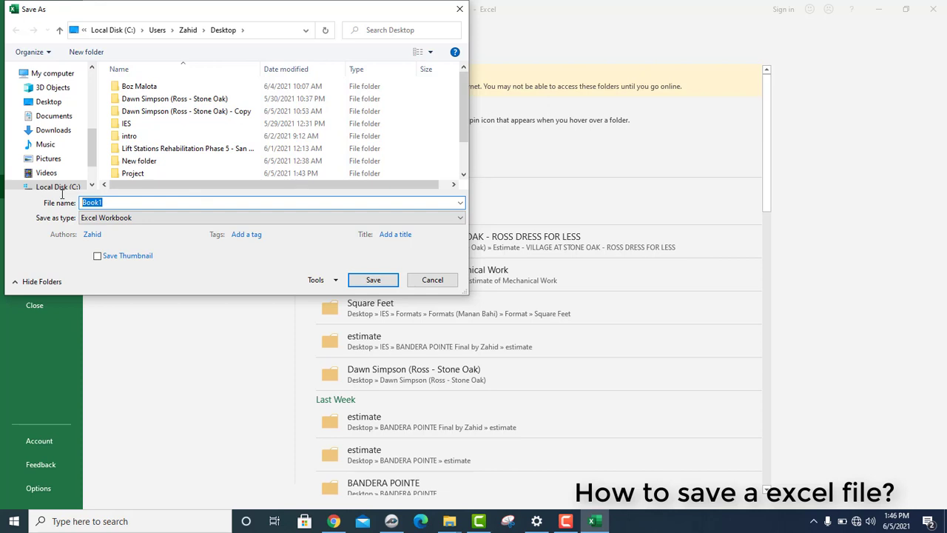
text(Scho)
text(ol Da)
text(te)
click(374, 281)
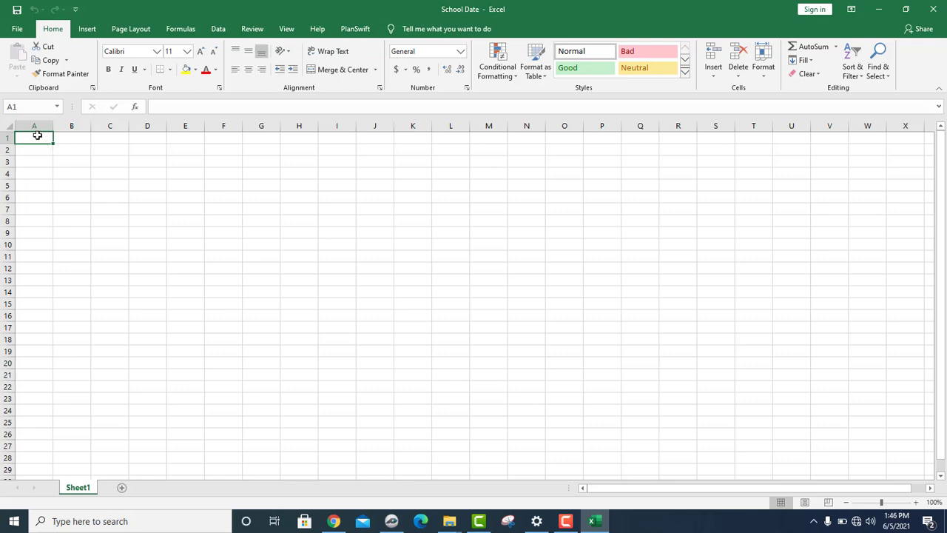
Step: Enter 1, 2 and 3 down column A, fixing A3's typo
text(S)
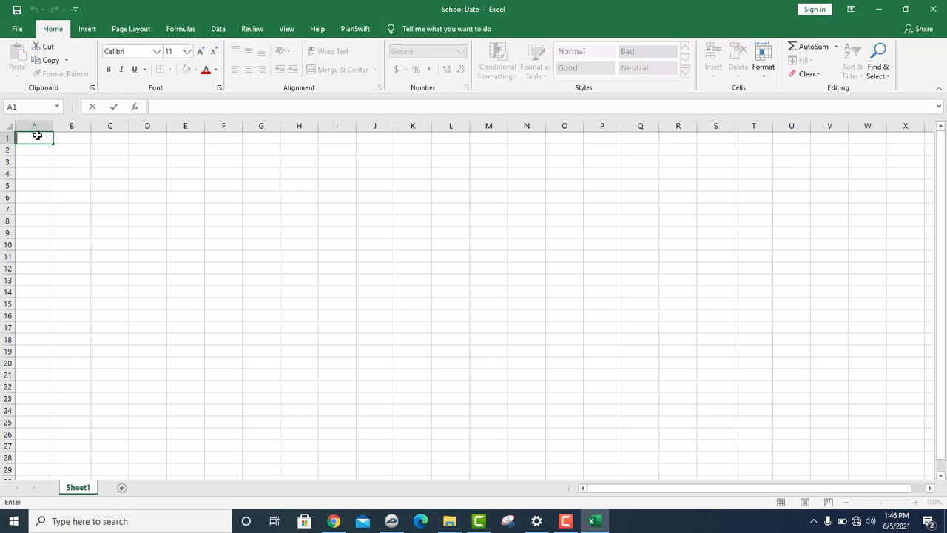
text(1)
click(34, 150)
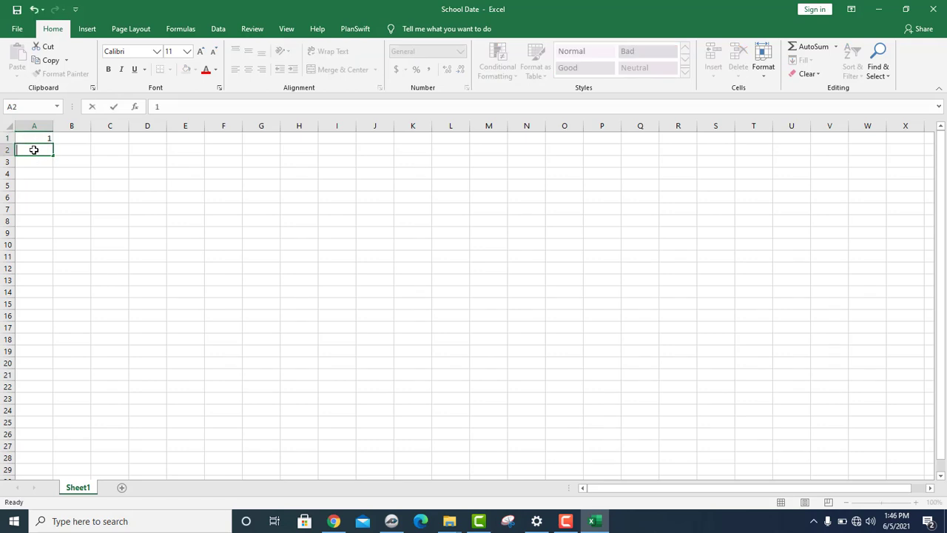
text(2)
click(35, 160)
text(2)
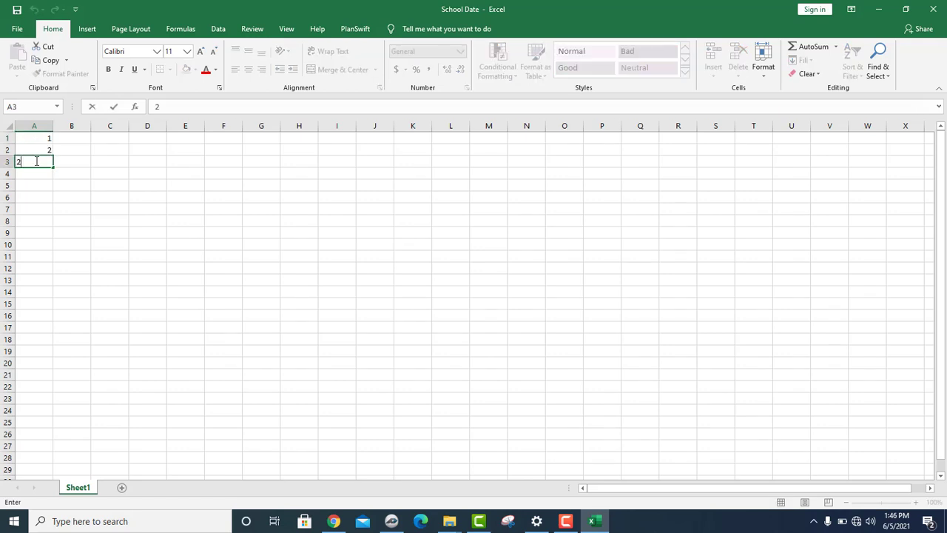
key(BackSpace)
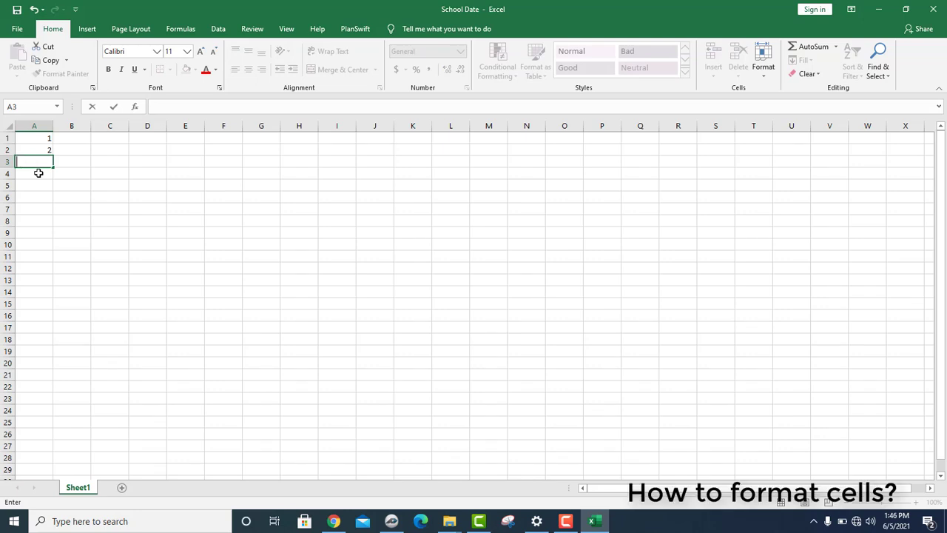
text(3)
click(38, 172)
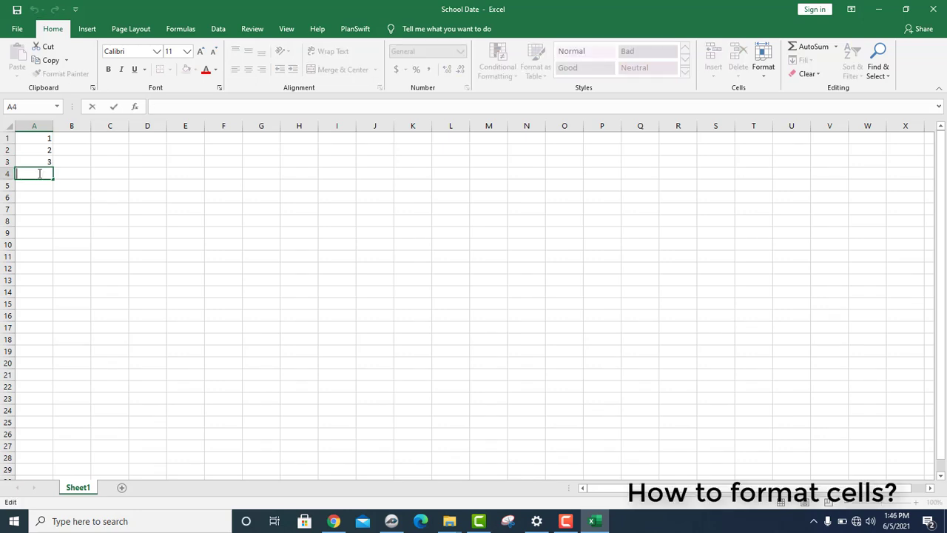
text(3)
click(55, 199)
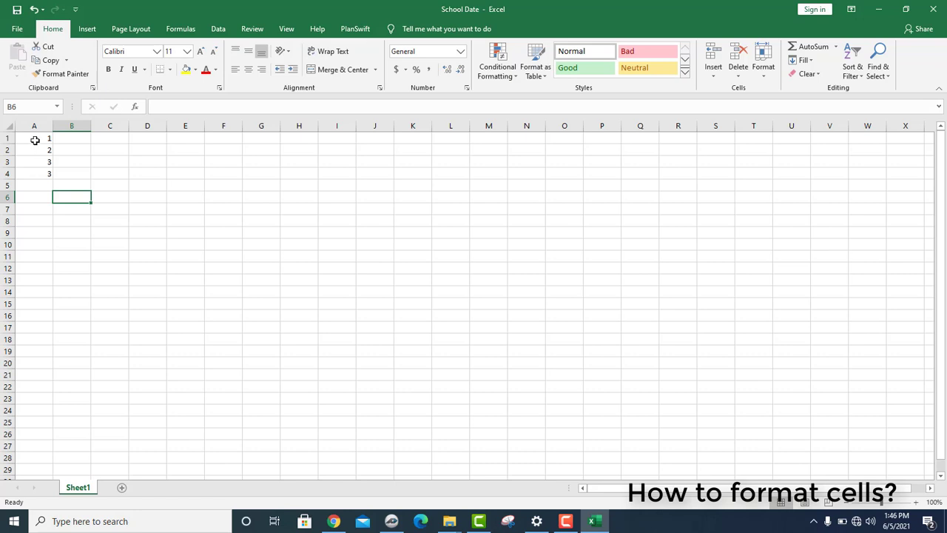
Step: Correct A4 to 4 and select the range A1:A4
click(35, 138)
drag(34, 138, 46, 175)
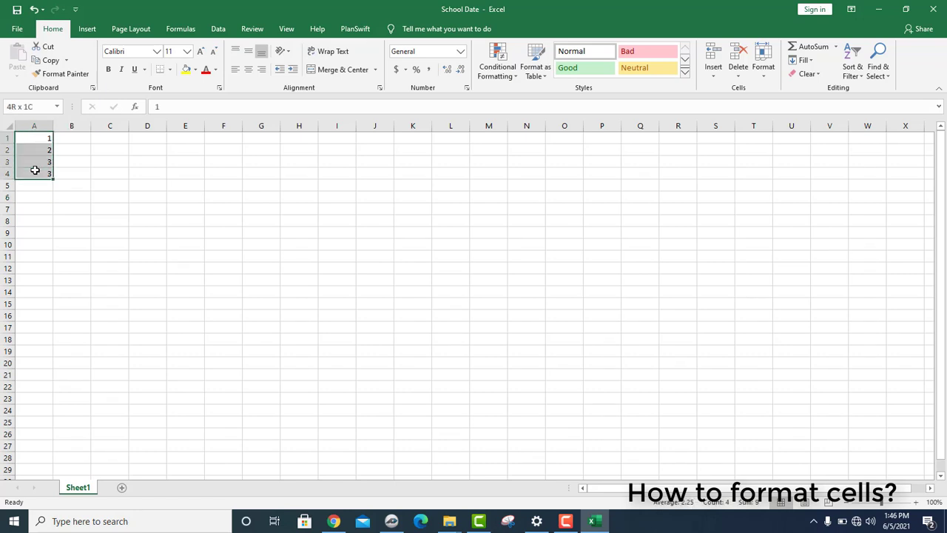
click(47, 174)
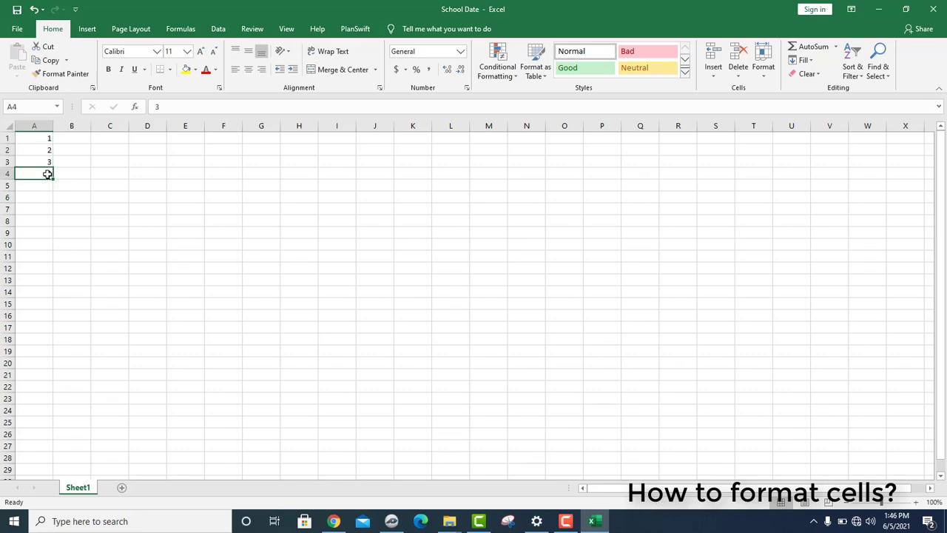
text(4)
drag(41, 138, 34, 173)
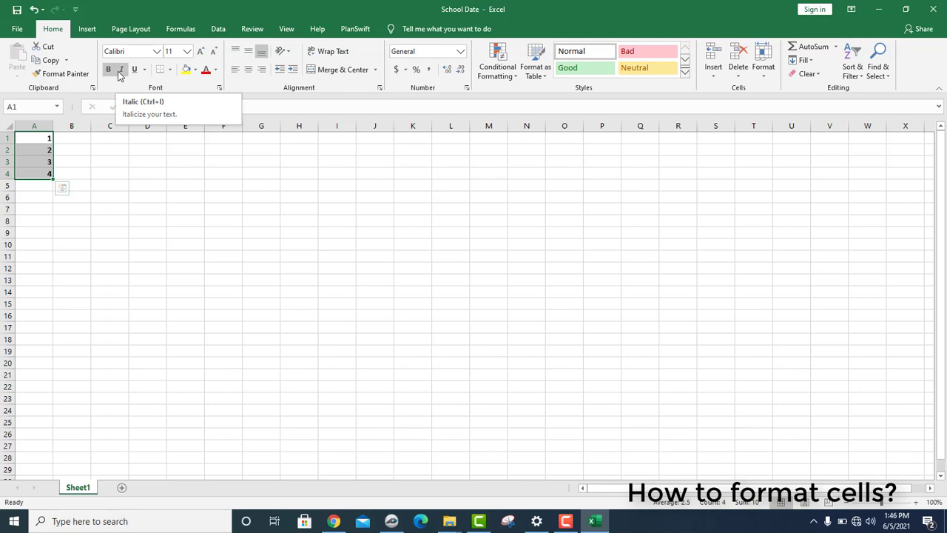
Step: Apply italic and underline to A1:A4 and centre the numbers horizontally
click(120, 70)
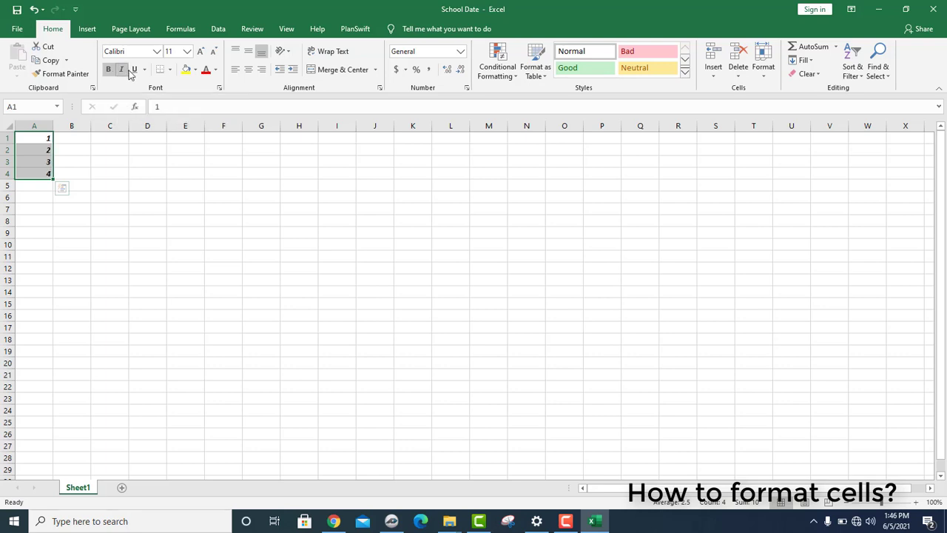
click(135, 70)
click(249, 71)
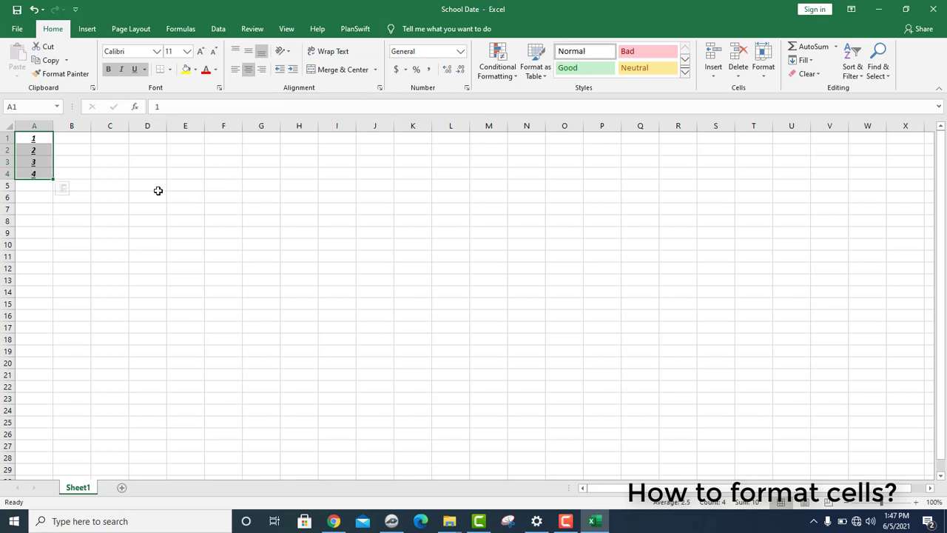
Step: Fill A1:A4 with yellow and apply All Borders to the range
click(195, 69)
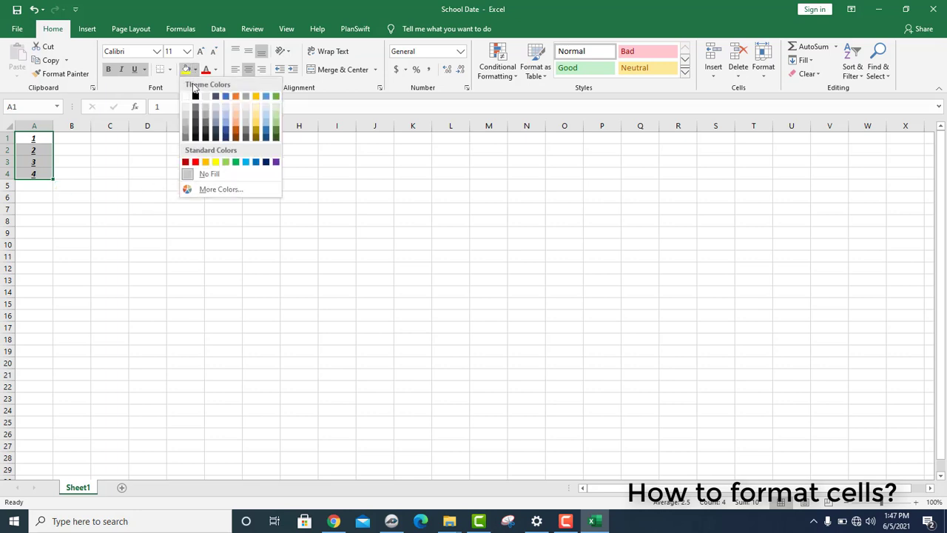
click(215, 162)
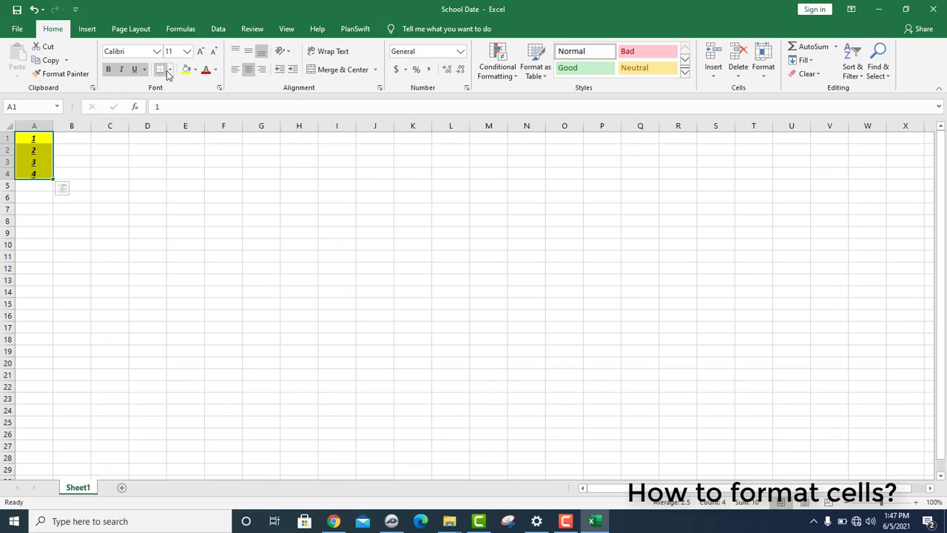
click(170, 70)
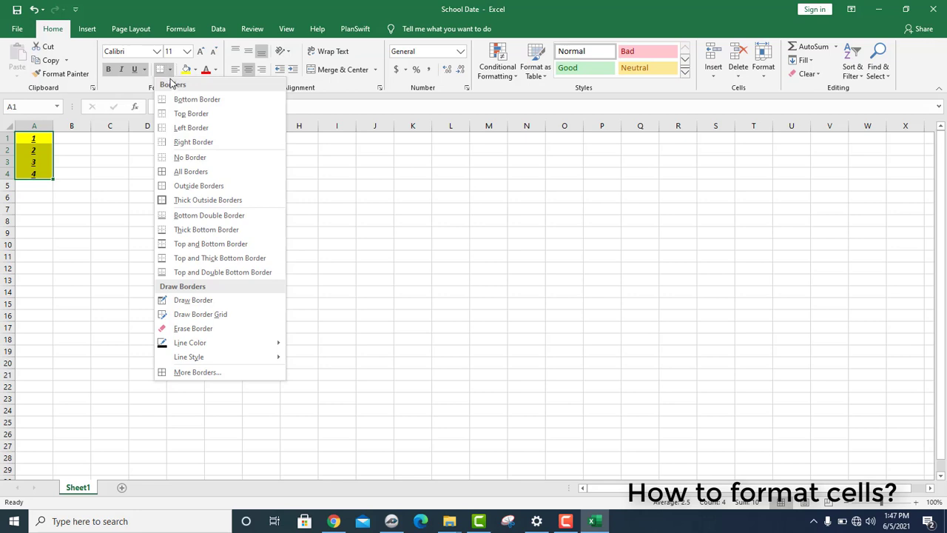
click(179, 173)
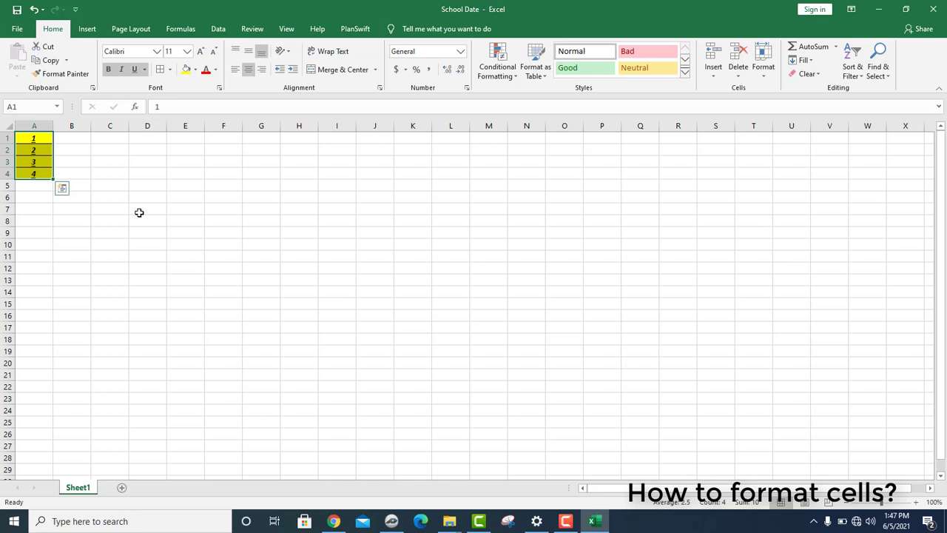
Step: Set A1:A4 to font size 14 and middle-align the numbers vertically
click(187, 52)
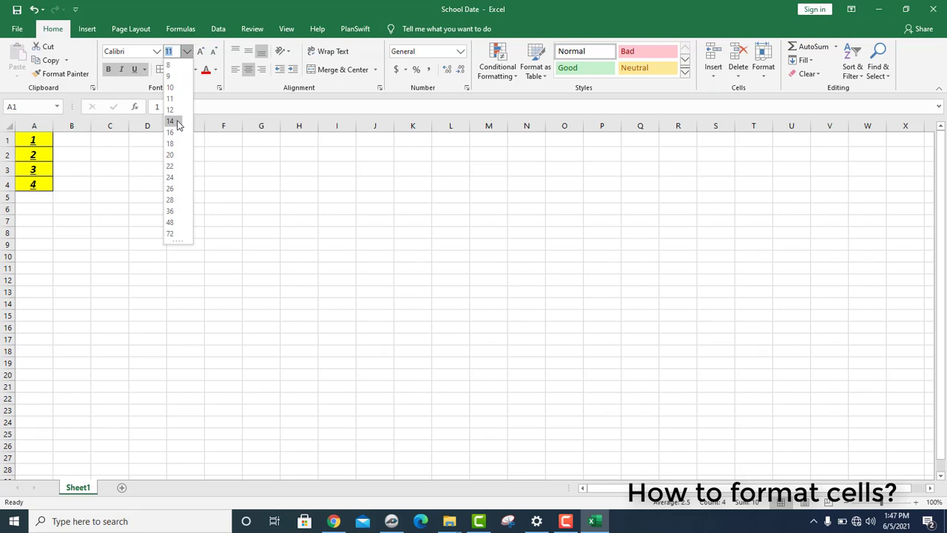
click(178, 121)
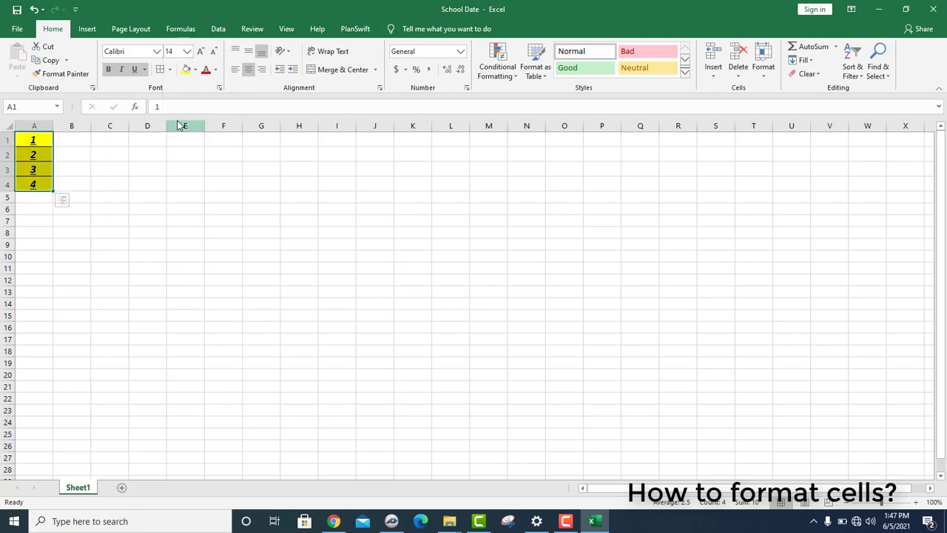
click(248, 53)
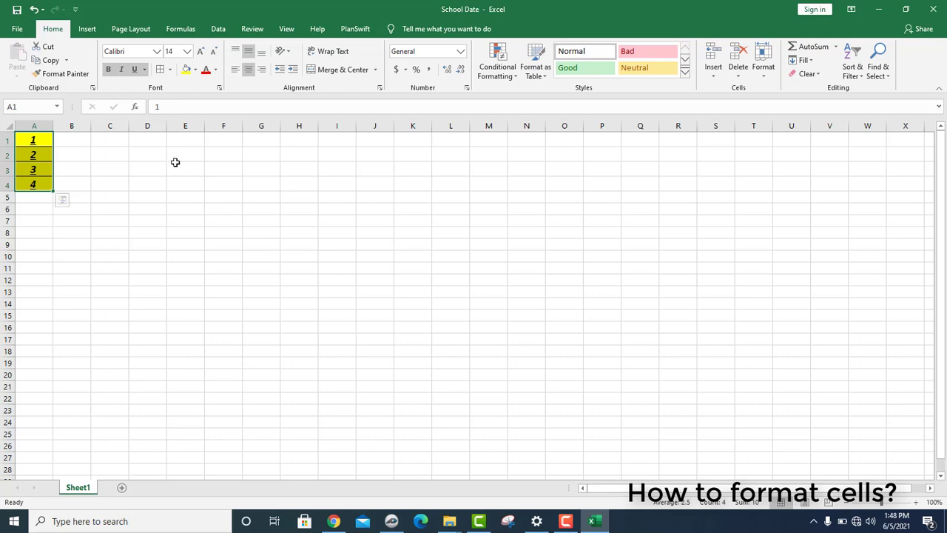
Step: Save the formatted School Date workbook from the Quick Access Toolbar
click(17, 10)
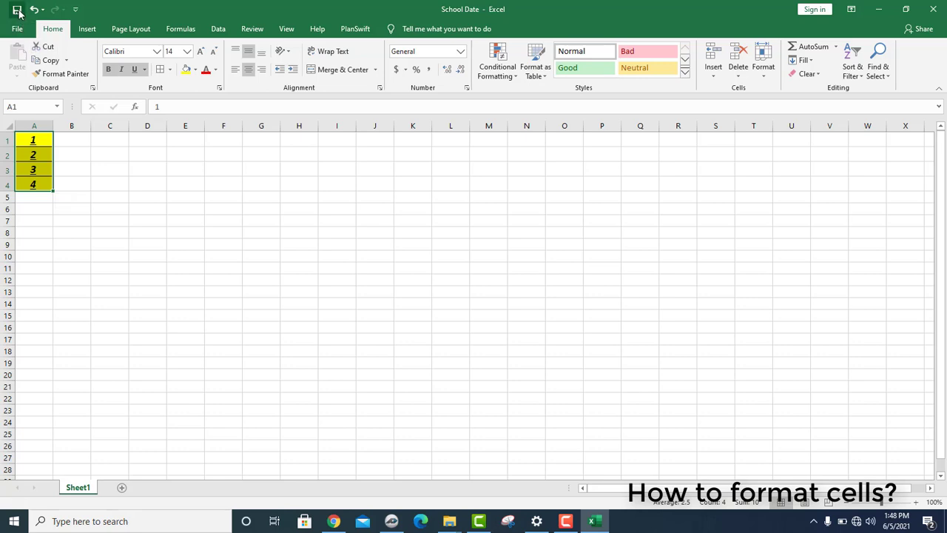